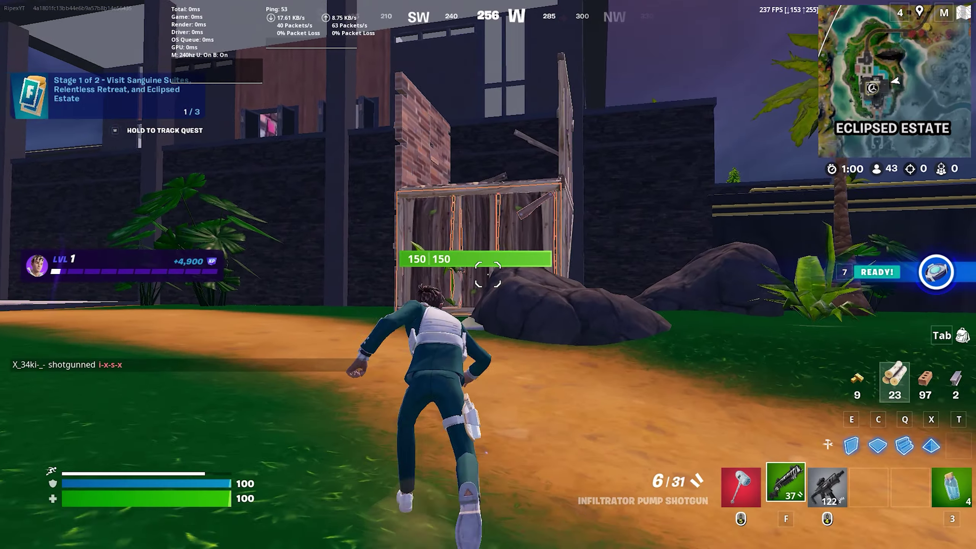
{"action": "key", "text": "q"}
{"action": "left_click", "coordinate": [488, 274]}
{"action": "left_click", "coordinate": [488, 275]}
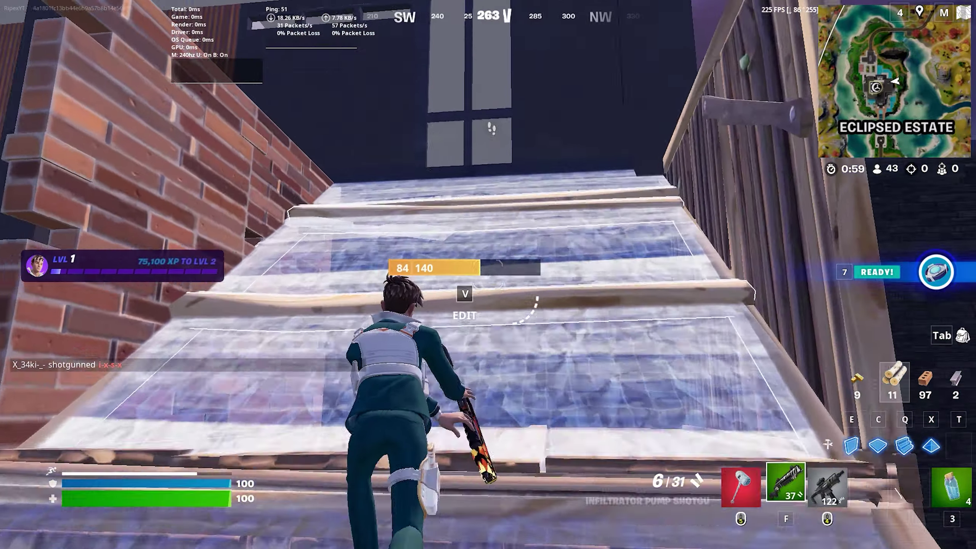
{"action": "left_click", "coordinate": [487, 275]}
{"action": "key", "text": "e"}
{"action": "left_click", "coordinate": [488, 275]}
{"action": "key", "text": "f"}
{"action": "left_click", "coordinate": [488, 275]}
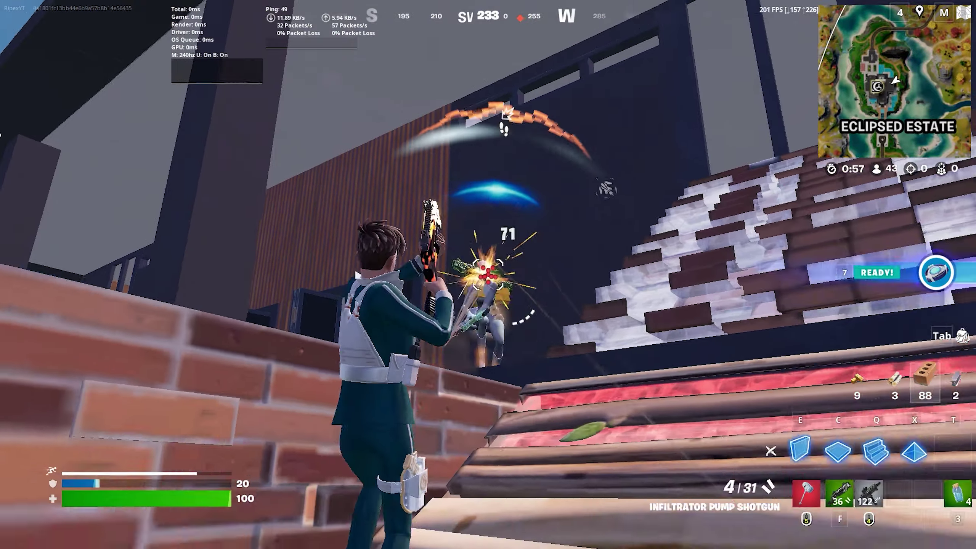
{"action": "key", "text": "e"}
{"action": "left_click", "coordinate": [487, 274]}
{"action": "key", "text": "g"}
{"action": "left_click", "coordinate": [488, 275]}
{"action": "key", "text": "f"}
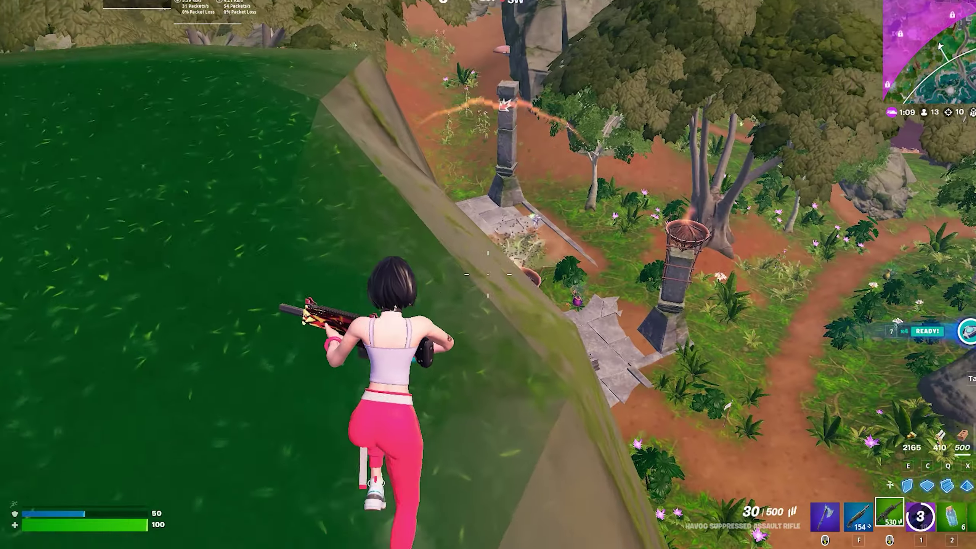
{"action": "right_click", "coordinate": [487, 274]}
{"action": "left_click", "coordinate": [488, 275]}
{"action": "left_click", "coordinate": [487, 275]}
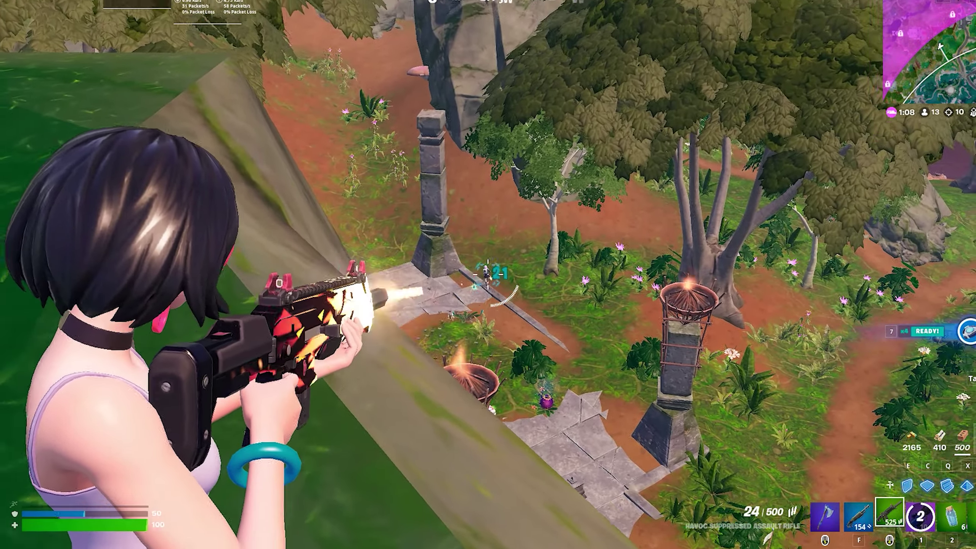
{"action": "left_click", "coordinate": [488, 275]}
{"action": "left_click", "coordinate": [488, 274]}
{"action": "left_click", "coordinate": [488, 275]}
{"action": "key", "text": "space"}
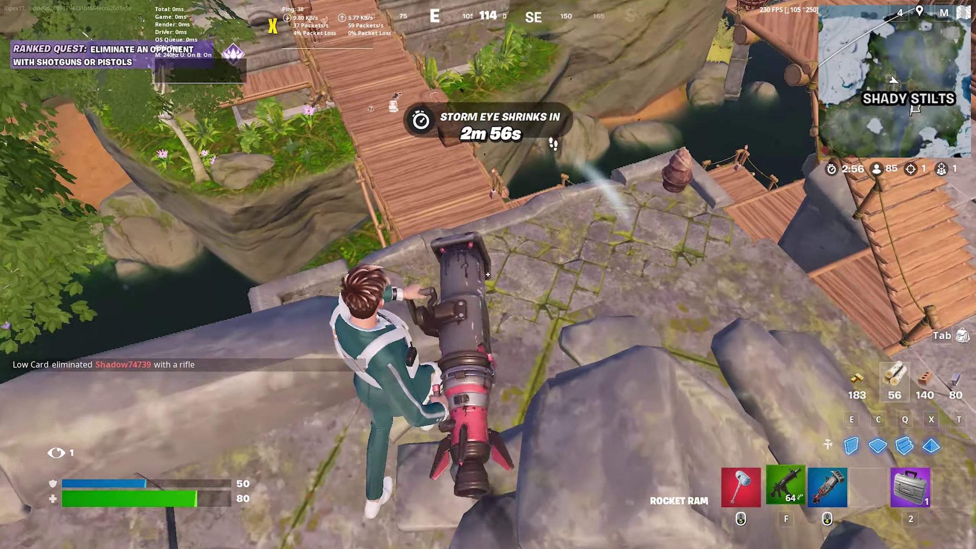
{"action": "key", "text": "f"}
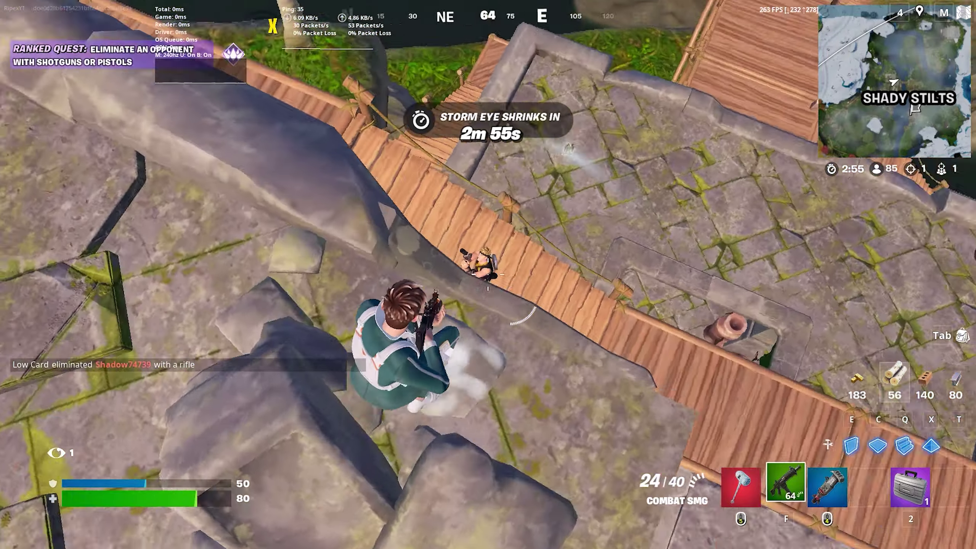
{"action": "left_click", "coordinate": [488, 275]}
{"action": "left_click", "coordinate": [487, 275]}
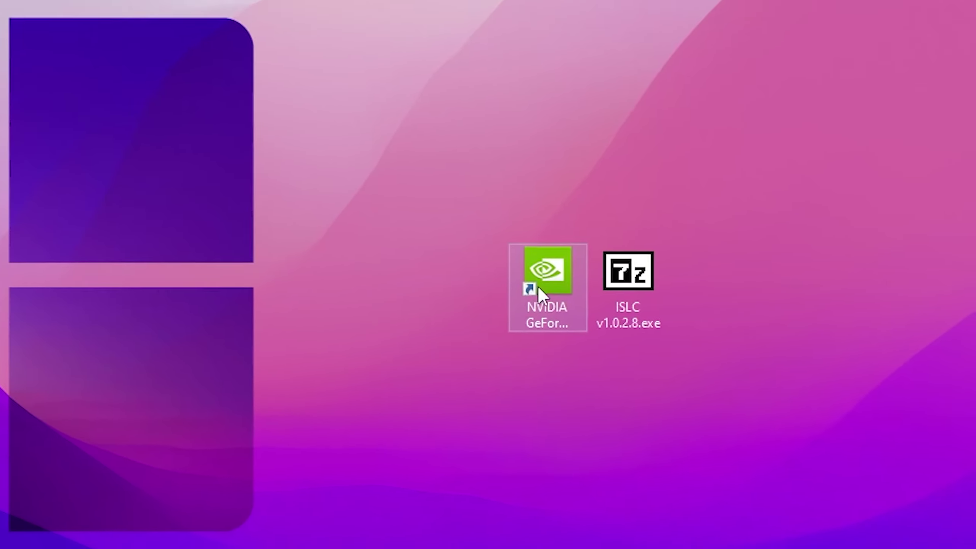
Step: Disable full-screen optimisations in the compatibility properties of the NVIDIA GeForce NOW desktop shortcut
{"action": "right_click", "coordinate": [457, 295]}
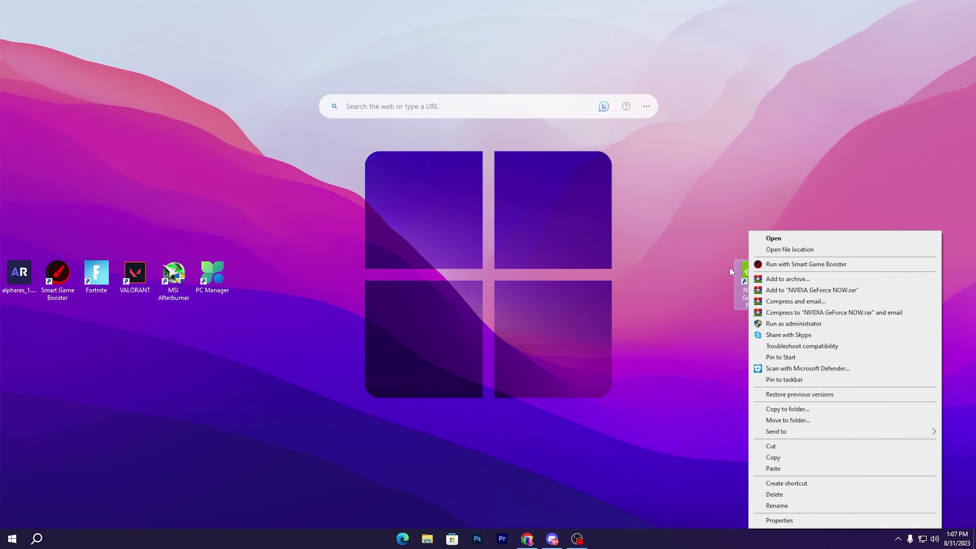
{"action": "left_click", "coordinate": [781, 521]}
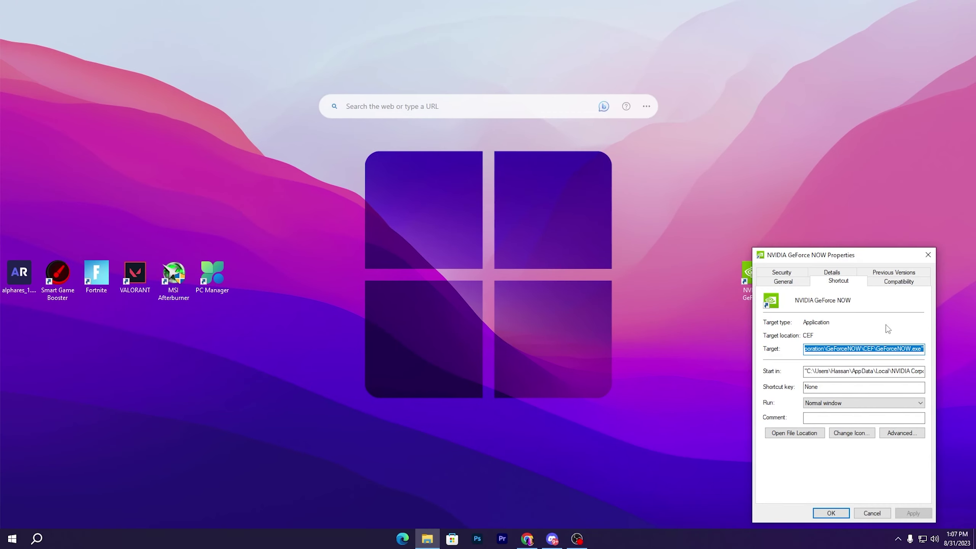
{"action": "left_click", "coordinate": [899, 281]}
{"action": "left_click_drag", "start_coordinate": [853, 254], "coordinate": [687, 116]}
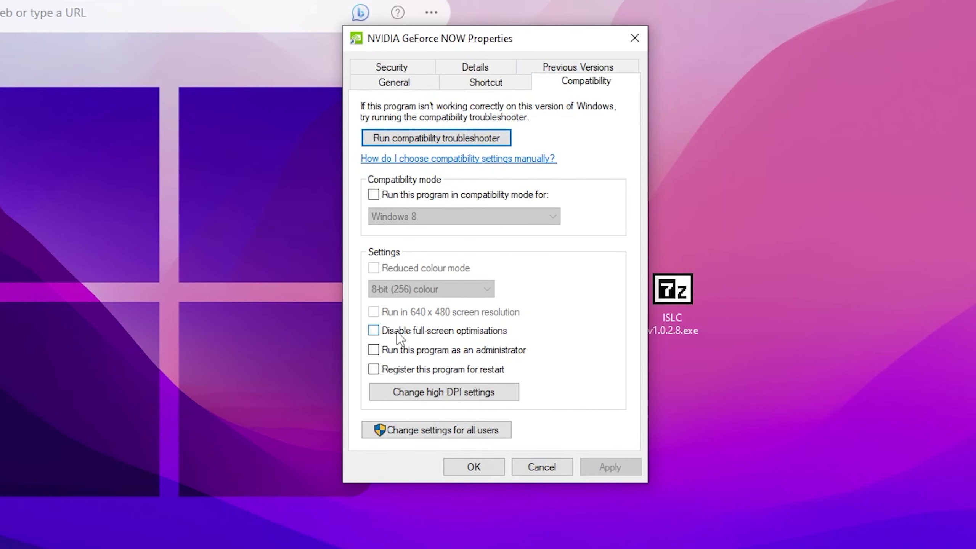
{"action": "left_click", "coordinate": [475, 337]}
Step: Override the shortcut's high DPI scaling behaviour with scaling performed by Application, and save the properties
{"action": "left_click", "coordinate": [421, 400]}
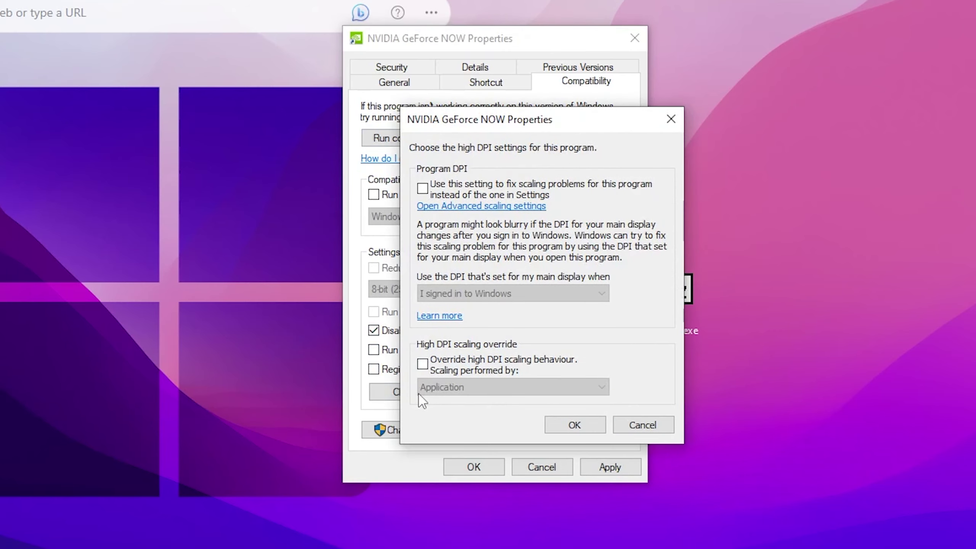
{"action": "left_click", "coordinate": [423, 365]}
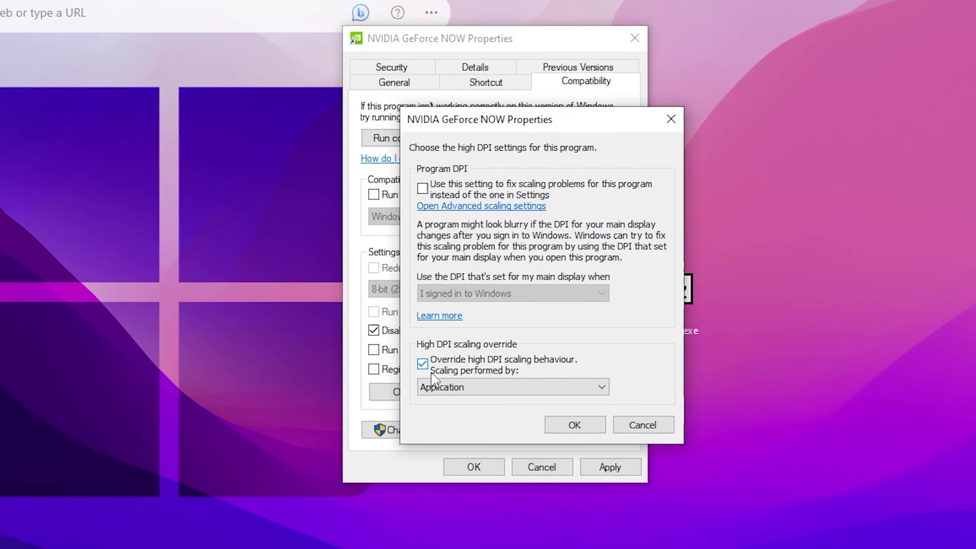
{"action": "left_click", "coordinate": [573, 427]}
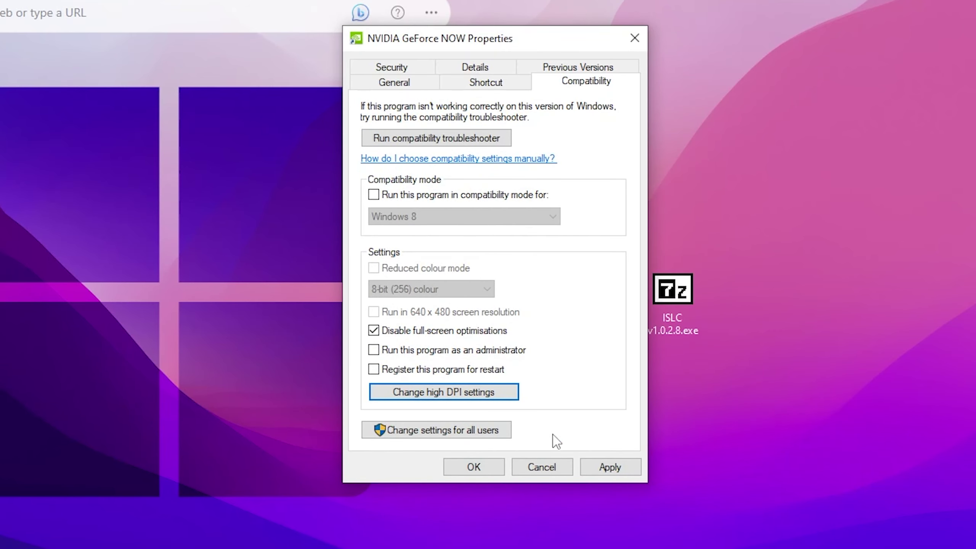
{"action": "left_click", "coordinate": [607, 467]}
{"action": "left_click", "coordinate": [489, 465]}
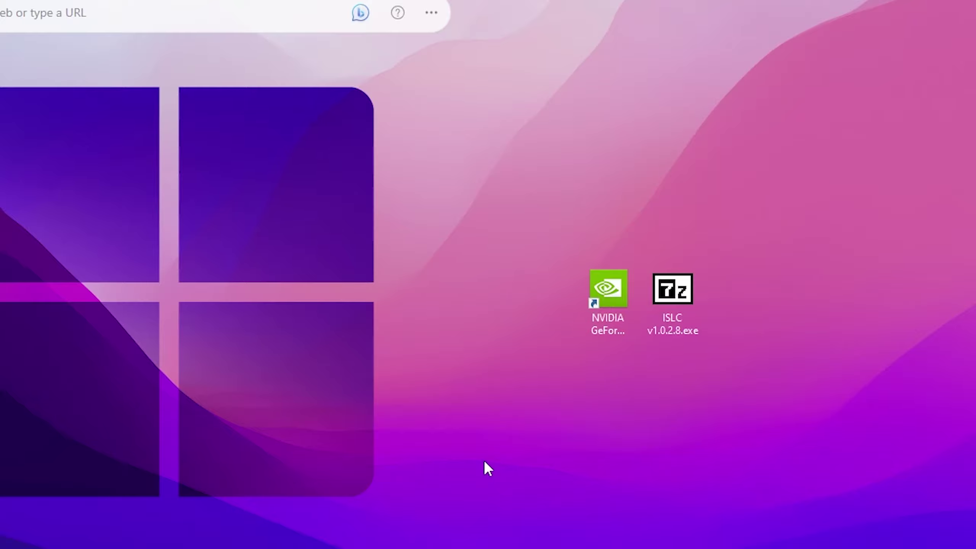
Step: Launch GeForce NOW from the desktop and open its settings
{"action": "double_click", "coordinate": [604, 294]}
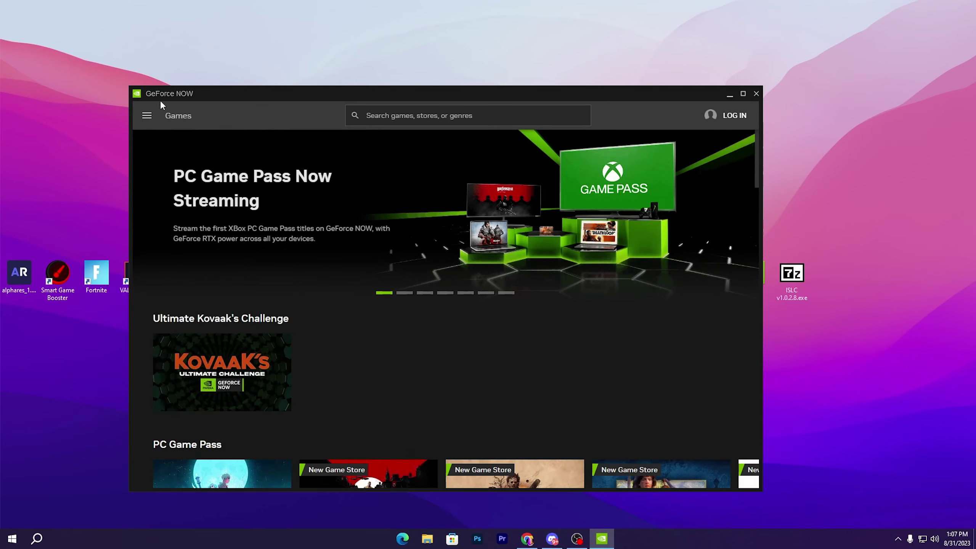
{"action": "left_click", "coordinate": [146, 120]}
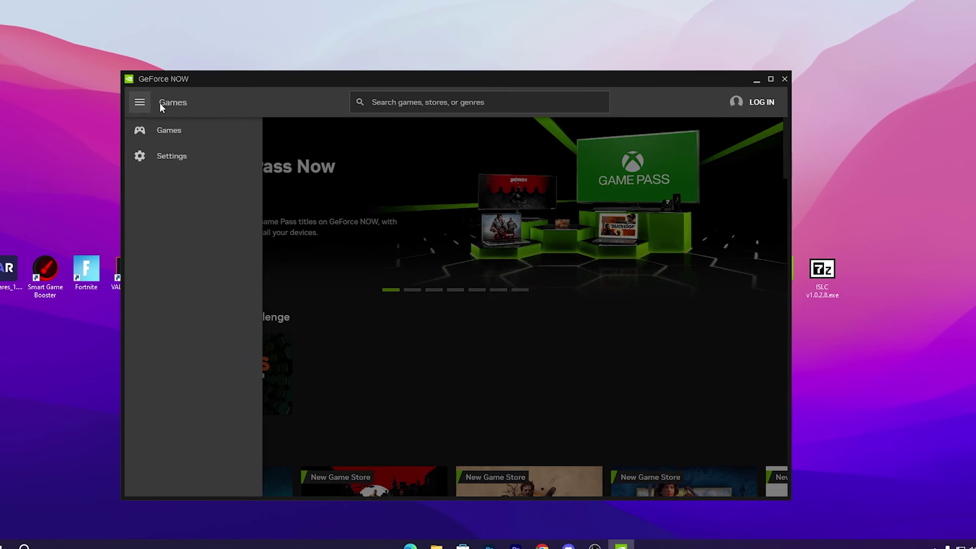
{"action": "left_click", "coordinate": [147, 115]}
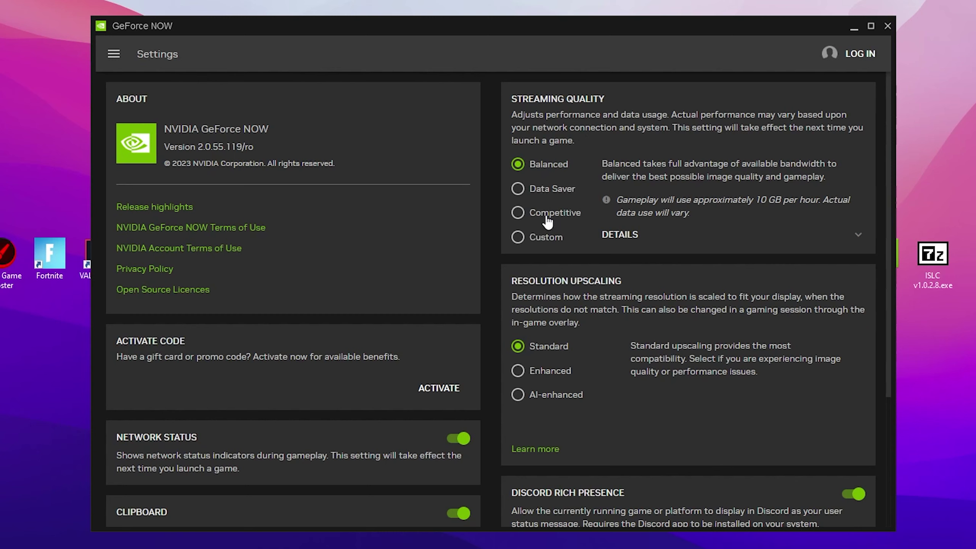
Step: Choose Custom streaming quality with the max bit rate on Auto and the resolution at 1920 x 1080 (16:9)
{"action": "left_click", "coordinate": [530, 246]}
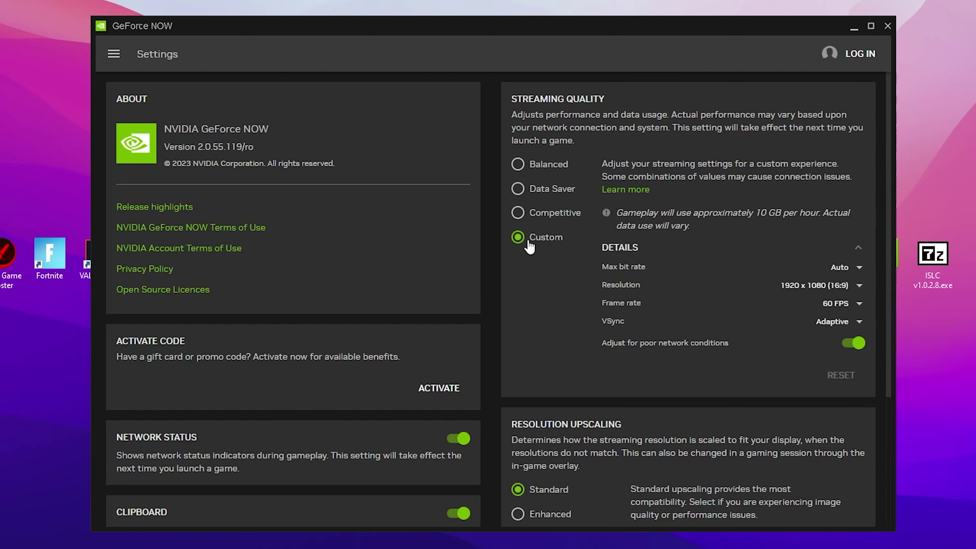
{"action": "left_click", "coordinate": [838, 269]}
{"action": "left_click", "coordinate": [784, 271]}
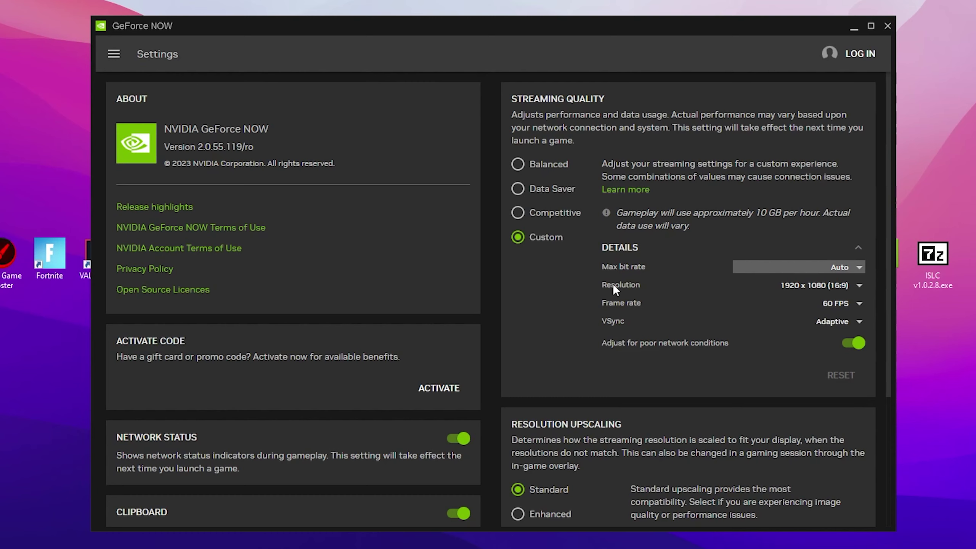
{"action": "left_click", "coordinate": [811, 291]}
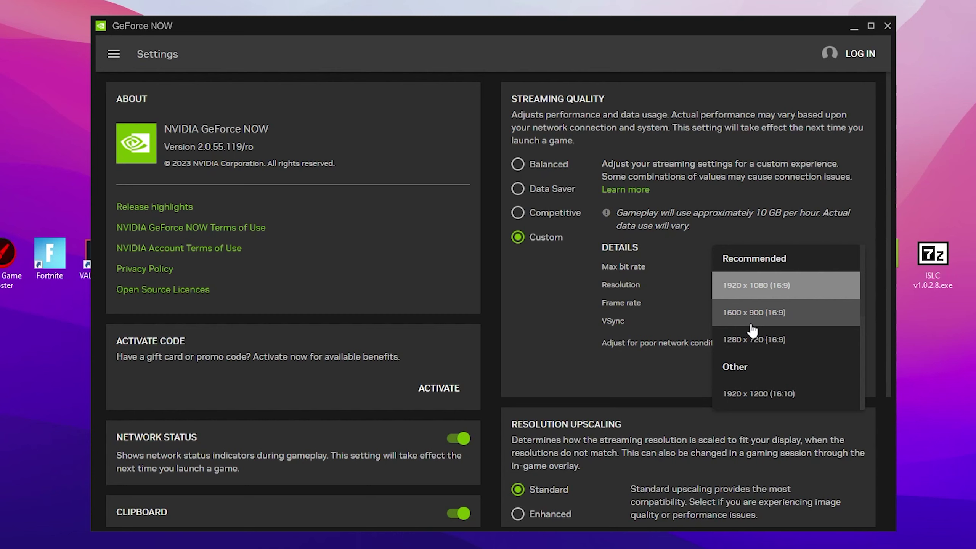
{"action": "left_click", "coordinate": [748, 288]}
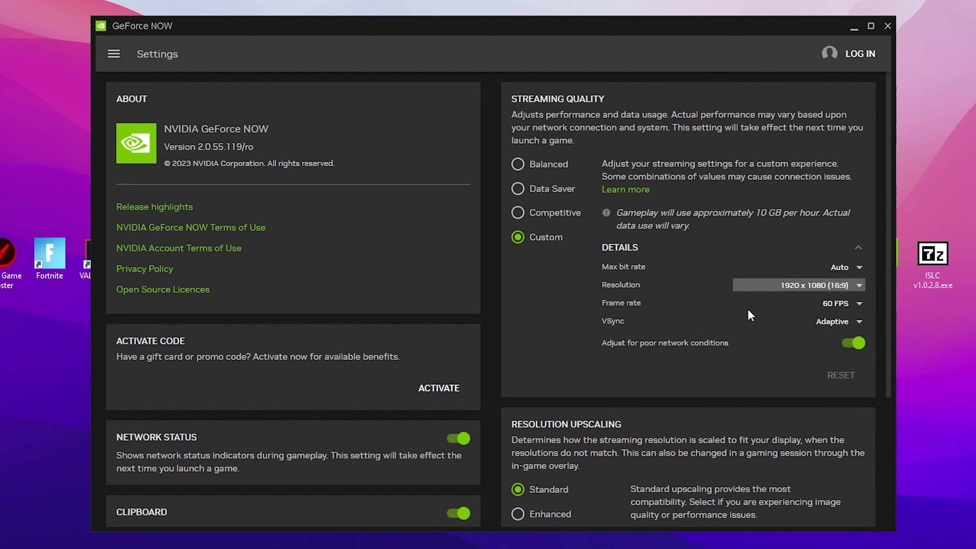
Step: Set the streaming frame rate to 60 FPS and VSync to Off, and close GeForce NOW
{"action": "left_click", "coordinate": [836, 306]}
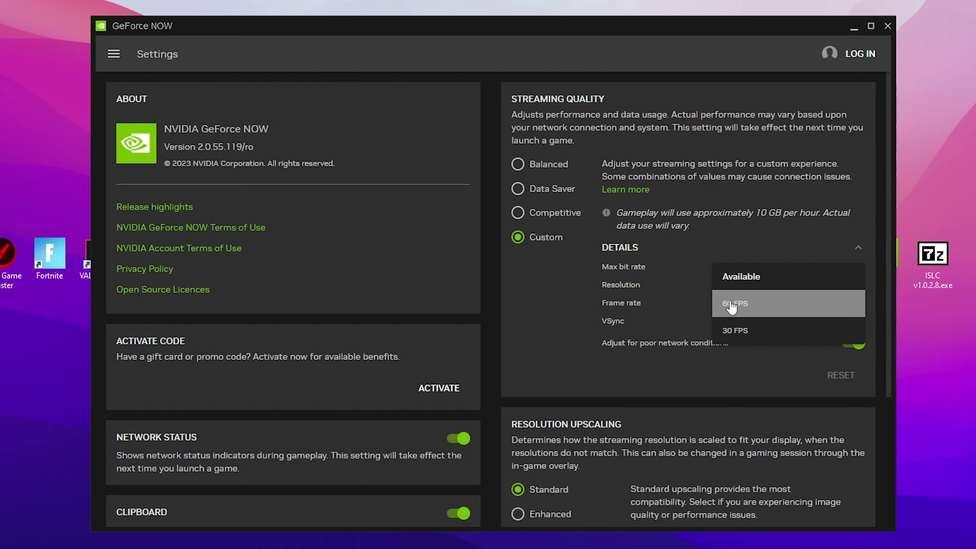
{"action": "left_click", "coordinate": [745, 306]}
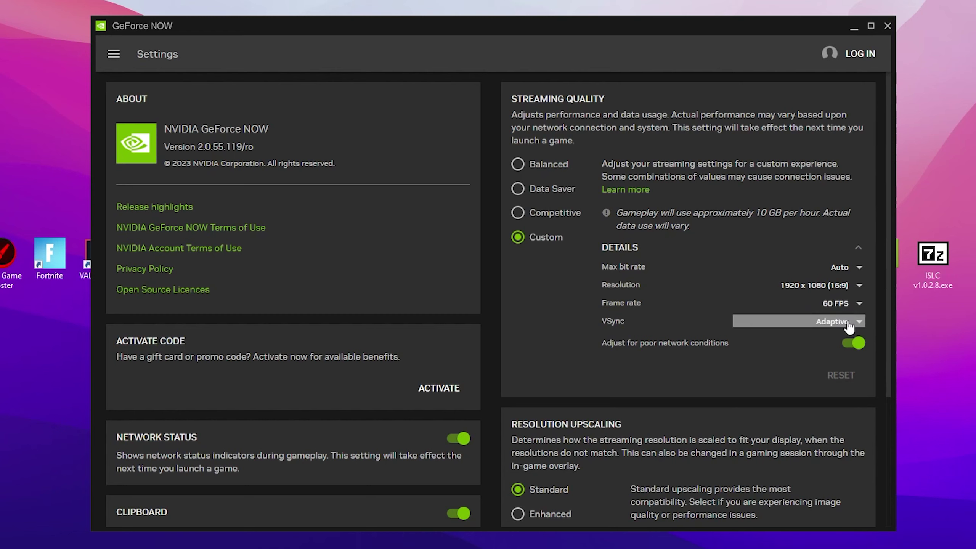
{"action": "left_click", "coordinate": [788, 322]}
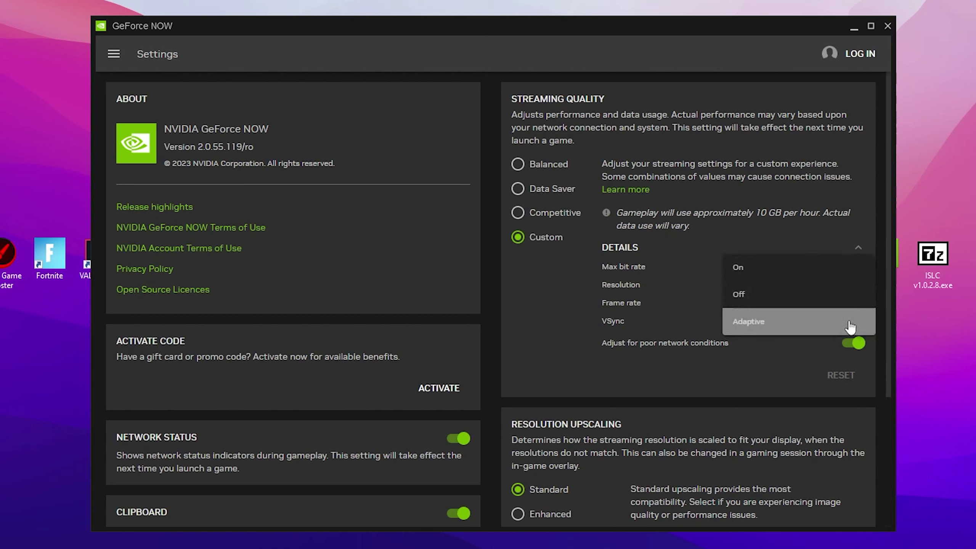
{"action": "left_click", "coordinate": [750, 304]}
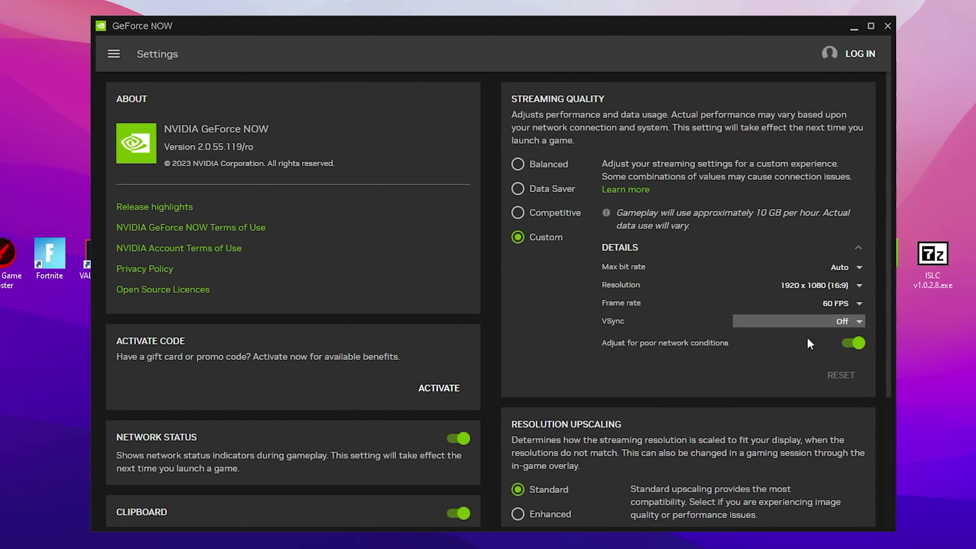
{"action": "scroll", "coordinate": [658, 313], "scroll_direction": "down", "scroll_amount": 4}
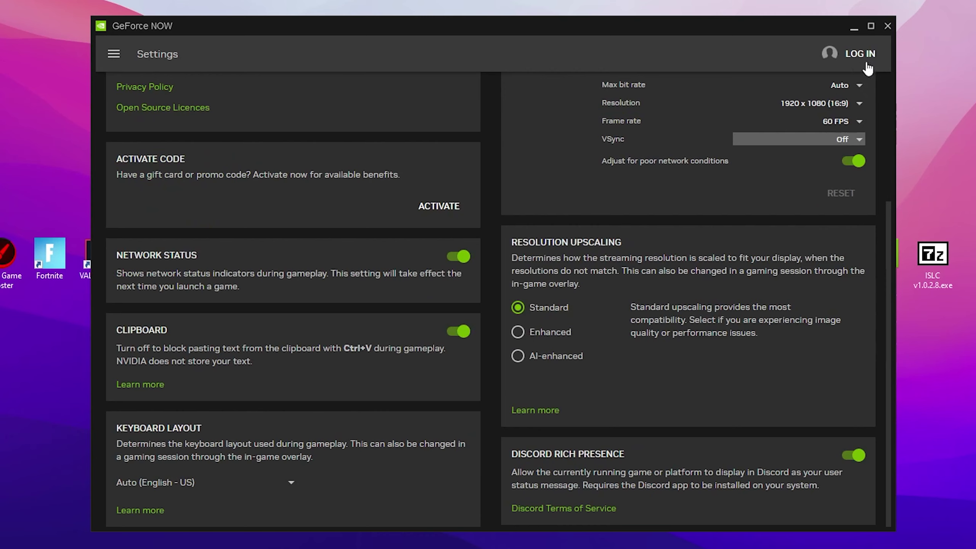
{"action": "left_click", "coordinate": [888, 25]}
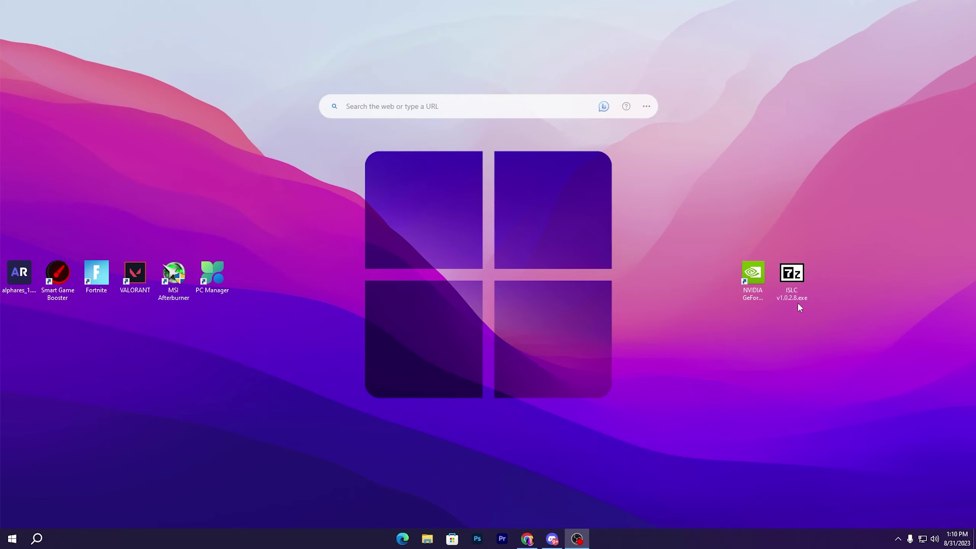
Step: Extract the ISLC v1.0.2.8 archive to the desktop and open the extracted folder
{"action": "double_click", "coordinate": [793, 273]}
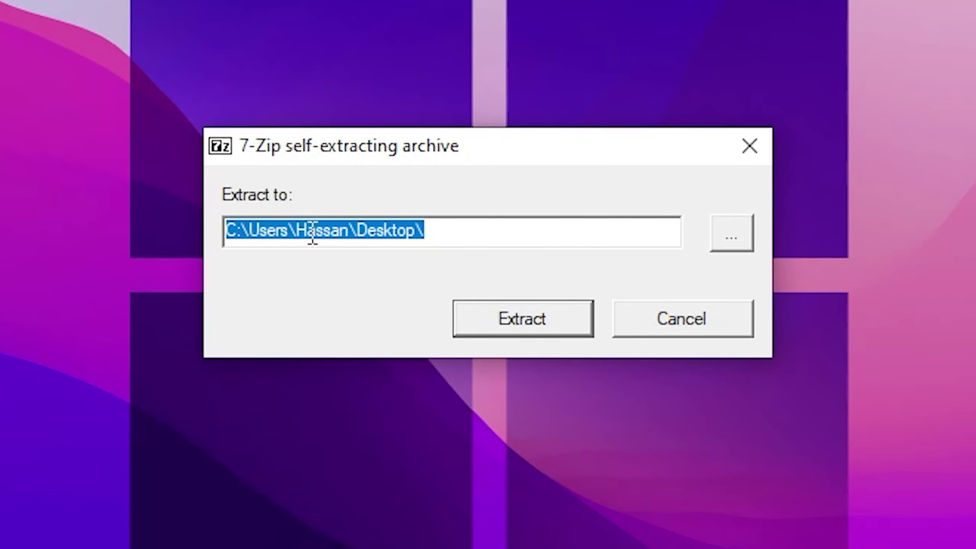
{"action": "left_click", "coordinate": [525, 332]}
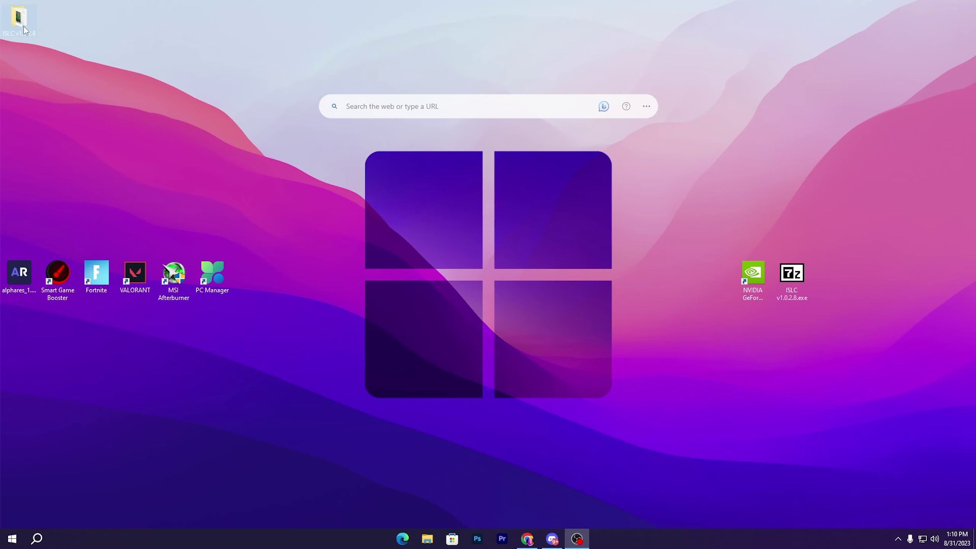
{"action": "left_click_drag", "start_coordinate": [24, 31], "coordinate": [711, 277]}
{"action": "double_click", "coordinate": [712, 278]}
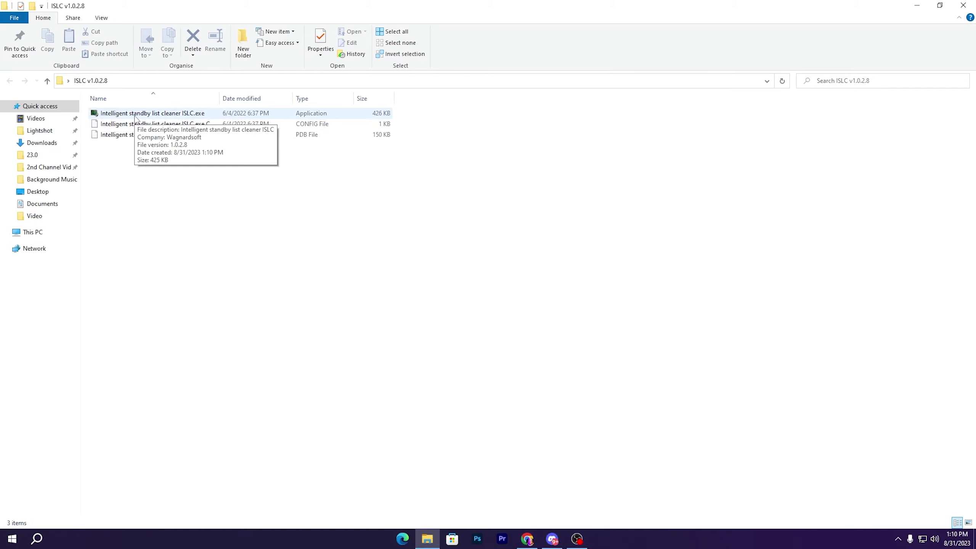
Step: Bring up the Intelligent standby list cleaner already running in the background, and close the ISLC folder
{"action": "left_click", "coordinate": [899, 539]}
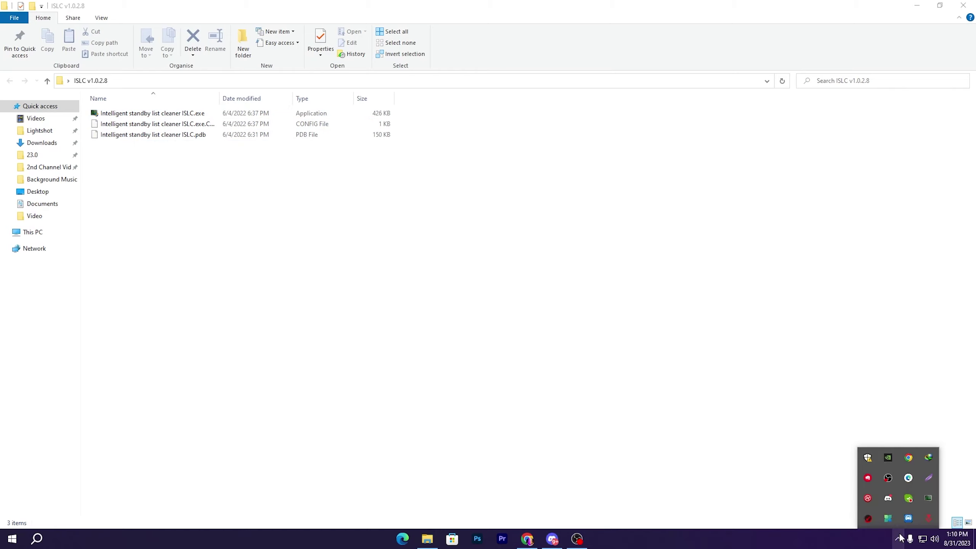
{"action": "left_click", "coordinate": [929, 498]}
{"action": "left_click", "coordinate": [963, 5]}
{"action": "left_click_drag", "start_coordinate": [229, 22], "coordinate": [503, 171]}
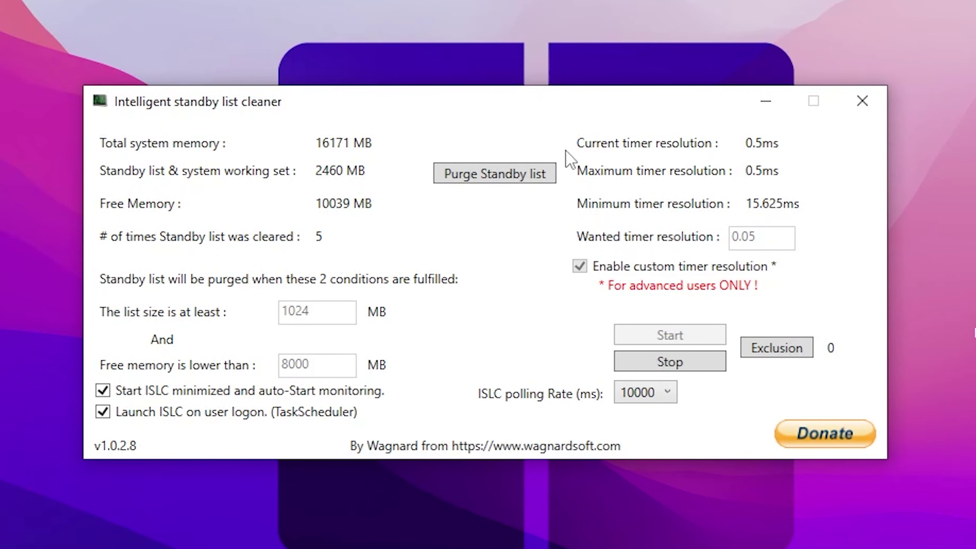
Step: Stop standby list monitoring, restart it with wanted timer resolution 0.05 and a 10000 ms polling rate, and minimise the cleaner
{"action": "left_click", "coordinate": [666, 365]}
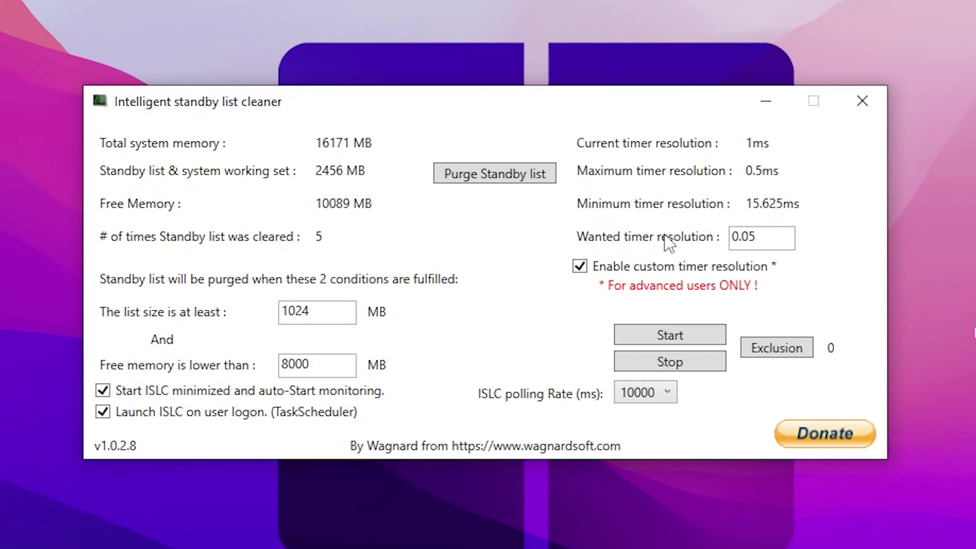
{"action": "left_click", "coordinate": [745, 241]}
{"action": "left_click", "coordinate": [631, 396]}
{"action": "key", "text": "Escape"}
{"action": "left_click", "coordinate": [670, 341]}
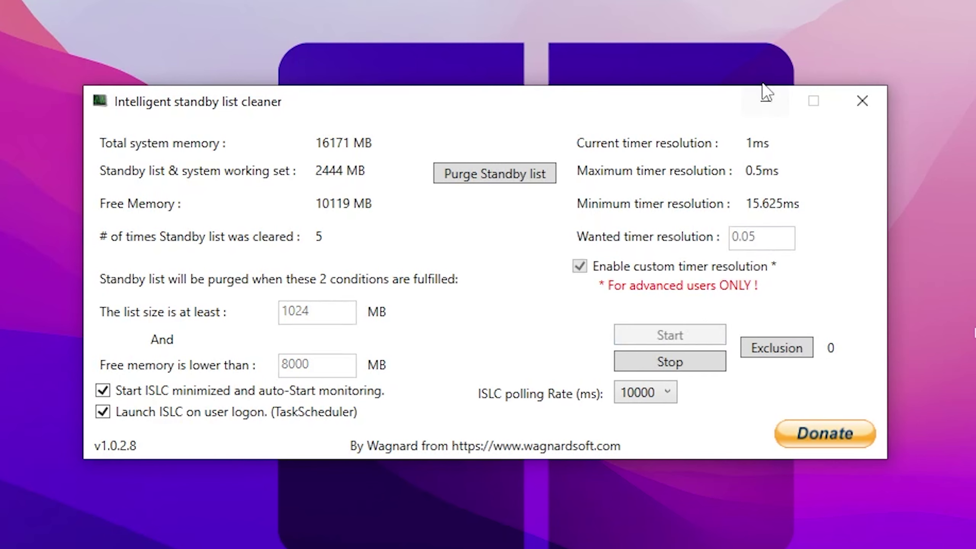
{"action": "left_click", "coordinate": [772, 108]}
{"action": "left_click", "coordinate": [899, 539]}
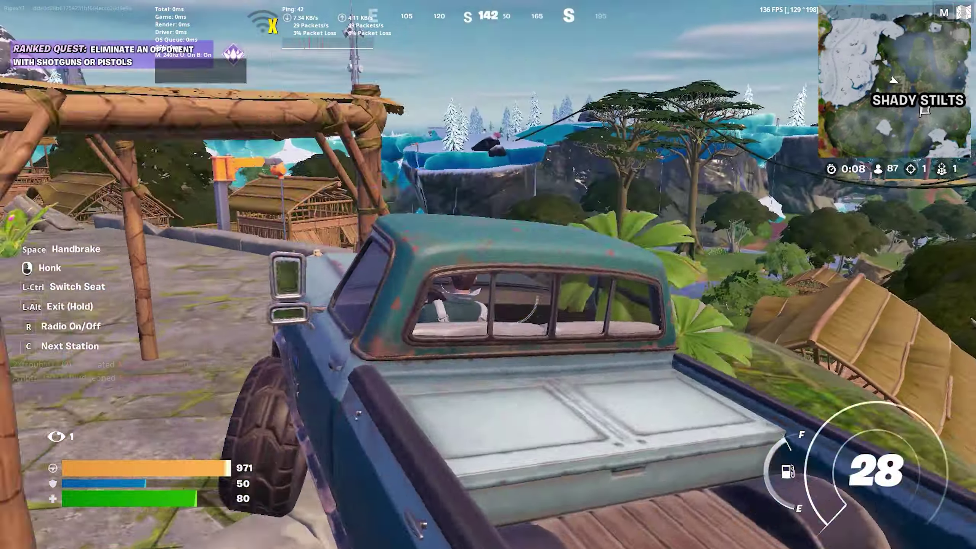
{"action": "key", "text": "r"}
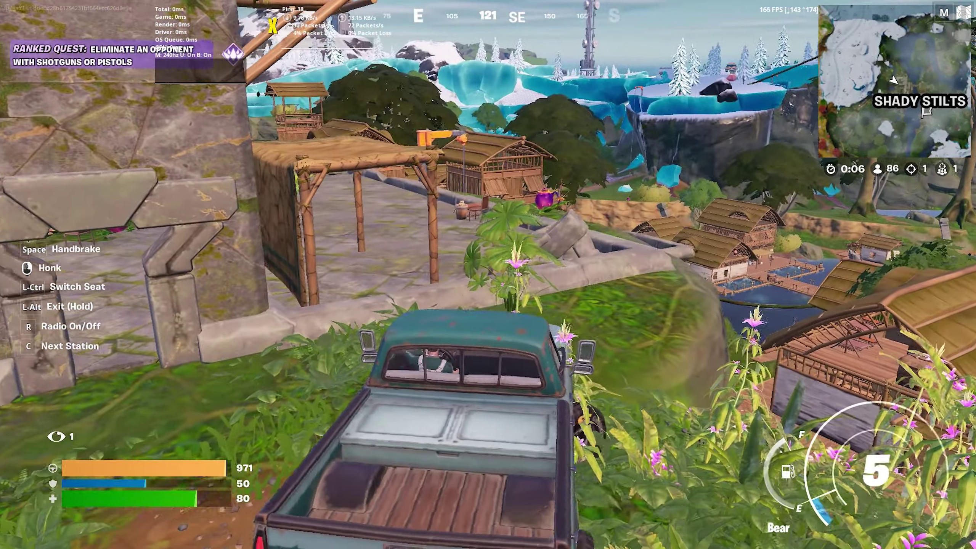
{"action": "key", "text": "w"}
{"action": "key", "text": "w"}
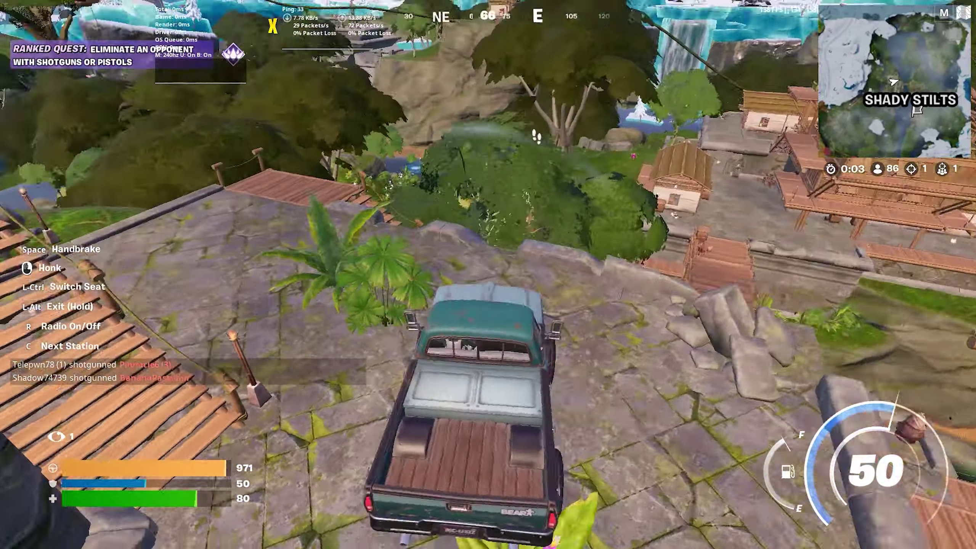
{"action": "key", "text": "alt"}
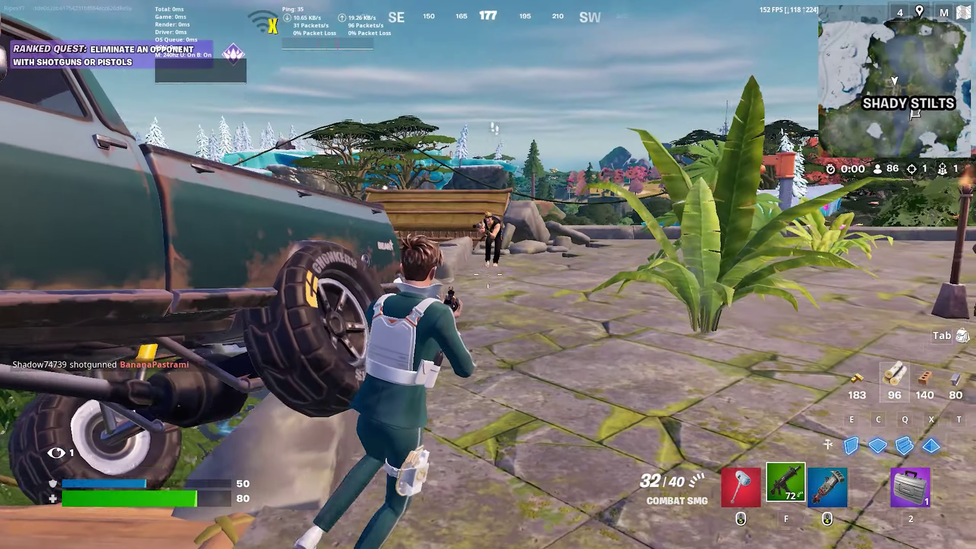
{"action": "key", "text": "q"}
{"action": "left_click", "coordinate": [488, 273]}
{"action": "key", "text": "f"}
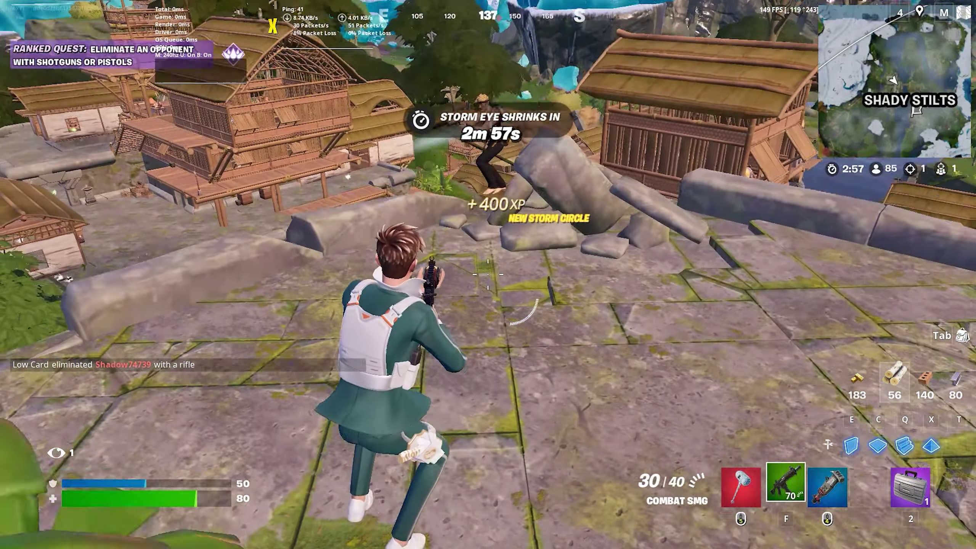
{"action": "left_click", "coordinate": [488, 274]}
{"action": "left_click", "coordinate": [488, 275]}
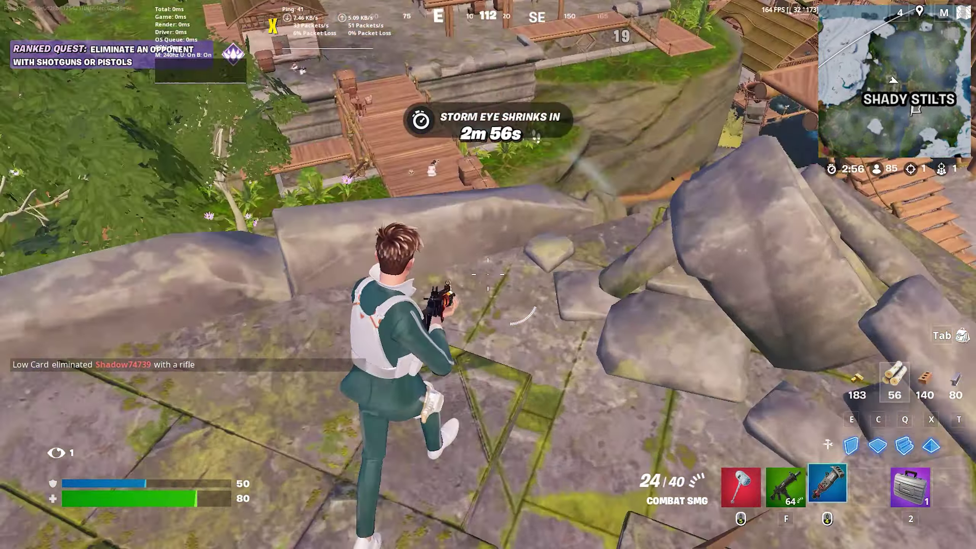
{"action": "key", "text": "4"}
{"action": "key", "text": "f"}
{"action": "left_click", "coordinate": [488, 274]}
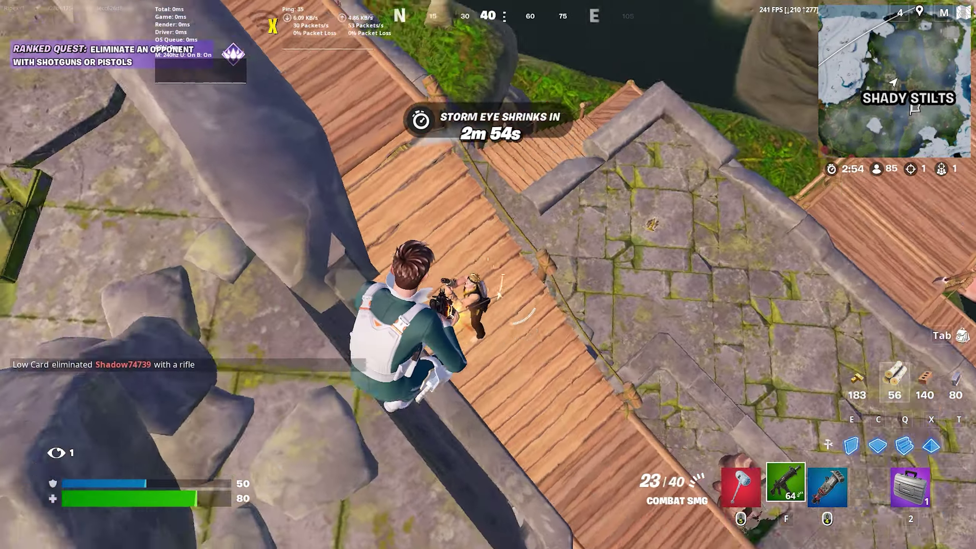